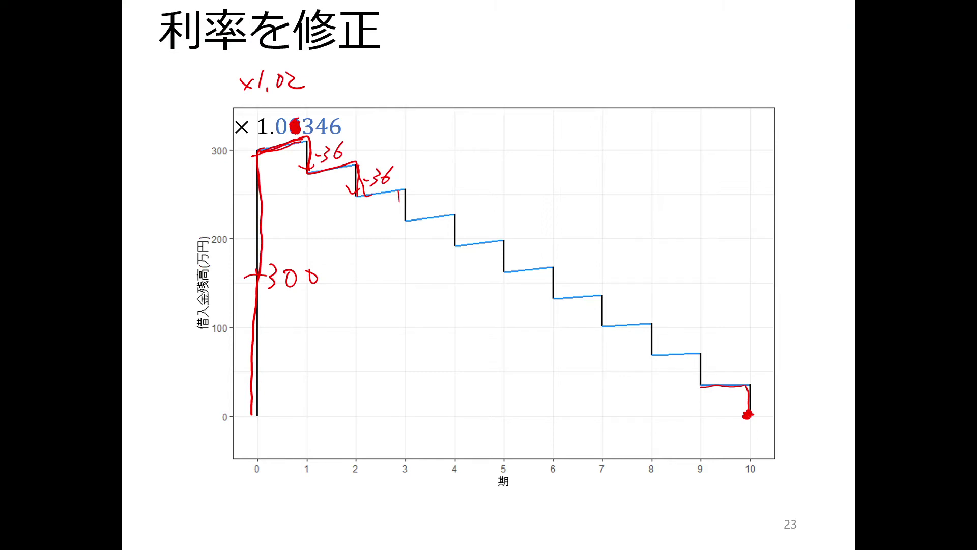
# Step: Undo the red pen annotations on the 利率を修正 chart slide and advance to slide 24
pyautogui.hotkey('ctrl', 'z')
pyautogui.hotkey('ctrl', 'z')
pyautogui.hotkey('ctrl', 'z')
pyautogui.hotkey('ctrl', 'z')
pyautogui.hotkey('ctrl', 'z')
pyautogui.hotkey('ctrl', 'z')
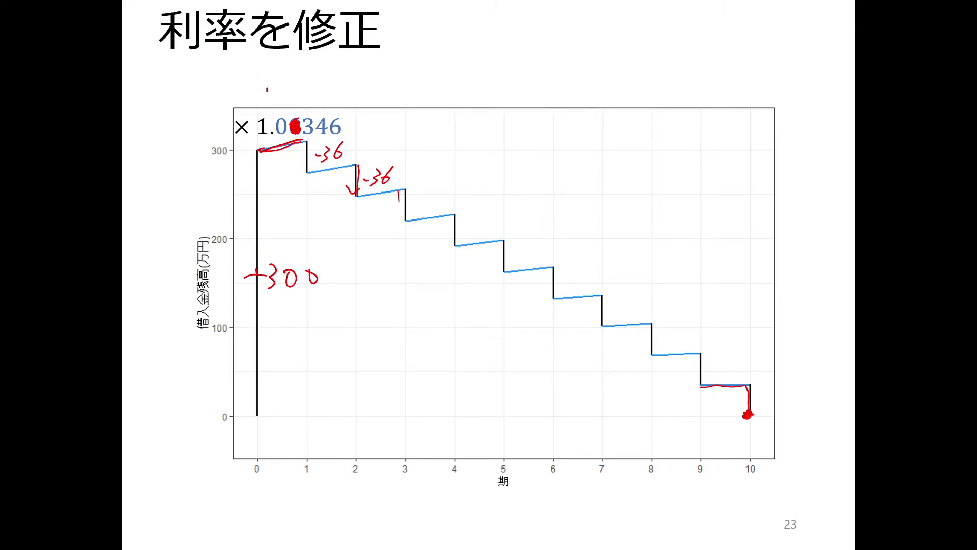
pyautogui.hotkey('ctrl', 'z')
pyautogui.hotkey('ctrl', 'z')
pyautogui.hotkey('ctrl', 'z')
pyautogui.hotkey('ctrl', 'z')
pyautogui.hotkey('ctrl', 'z')
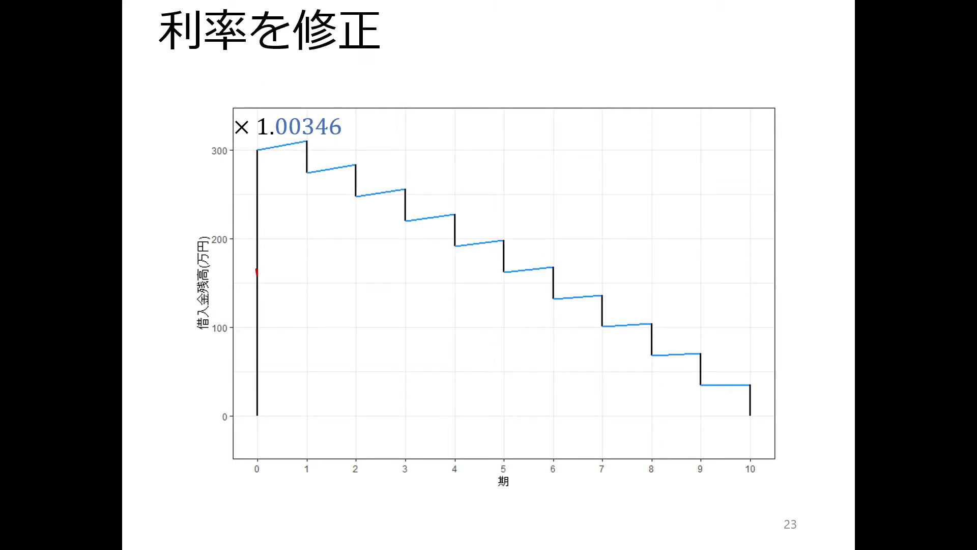
pyautogui.press('Right')
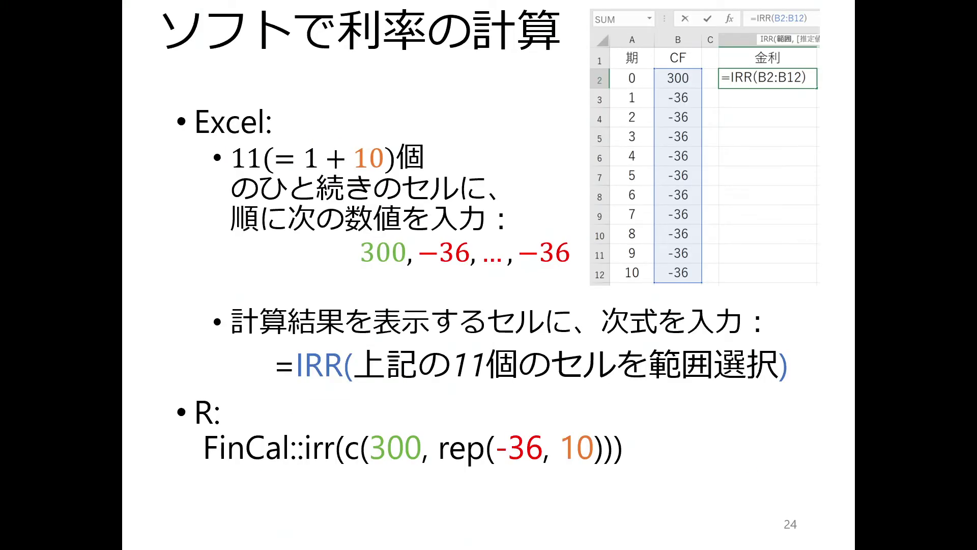
# Step: Switch to the Excel workbook 金融計算.xlsx and select the period cells D2:D12
pyautogui.hotkey('alt', 'Tab')
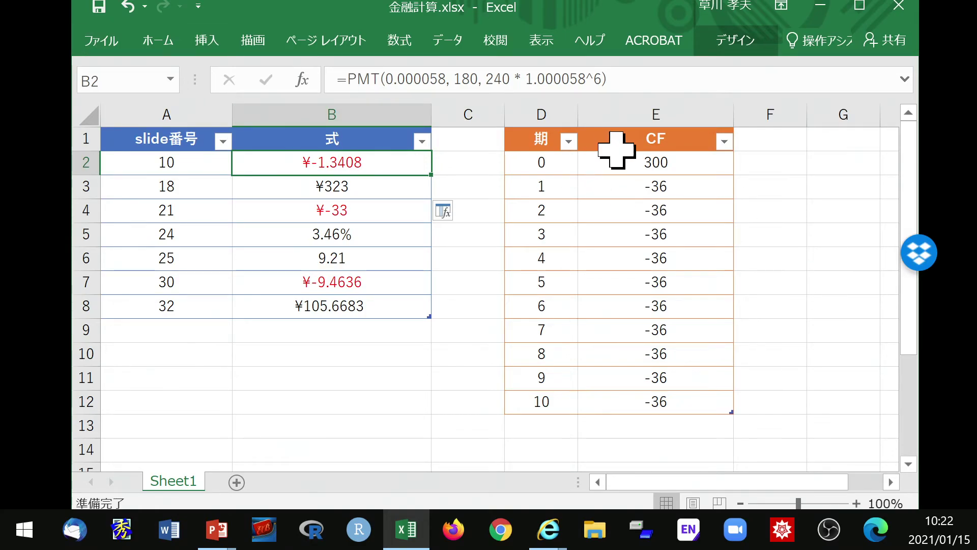
pyautogui.moveTo(611, 170); pyautogui.dragTo(534, 153)
pyautogui.click(543, 158)
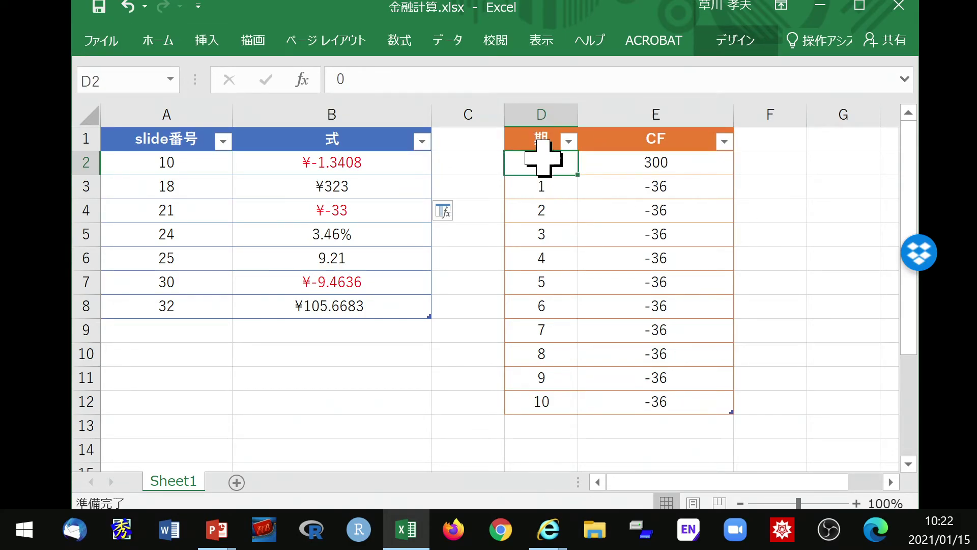
pyautogui.moveTo(545, 163); pyautogui.dragTo(565, 402)
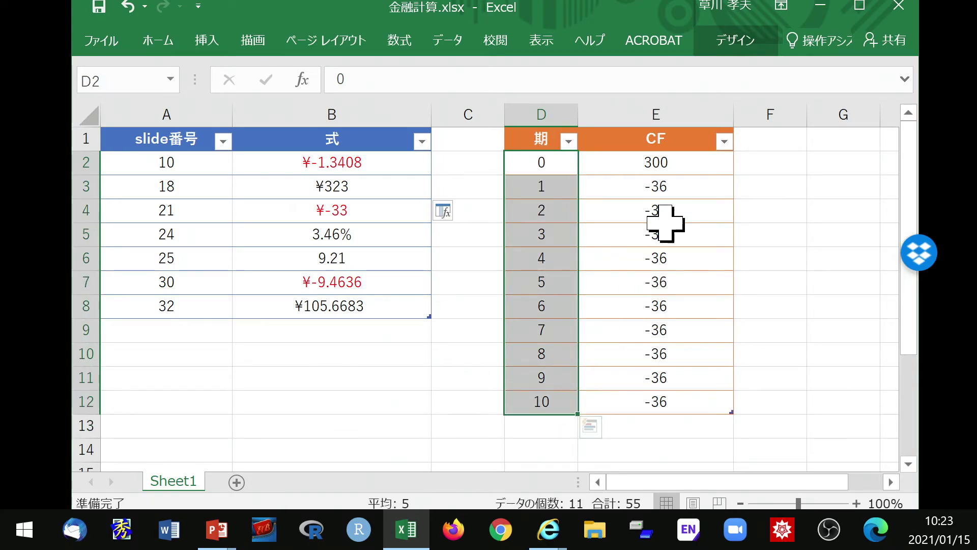
# Step: Go through the cash-flow entries in the CF column one by one and select the whole range E2:E12
pyautogui.click(685, 162)
pyautogui.click(685, 188)
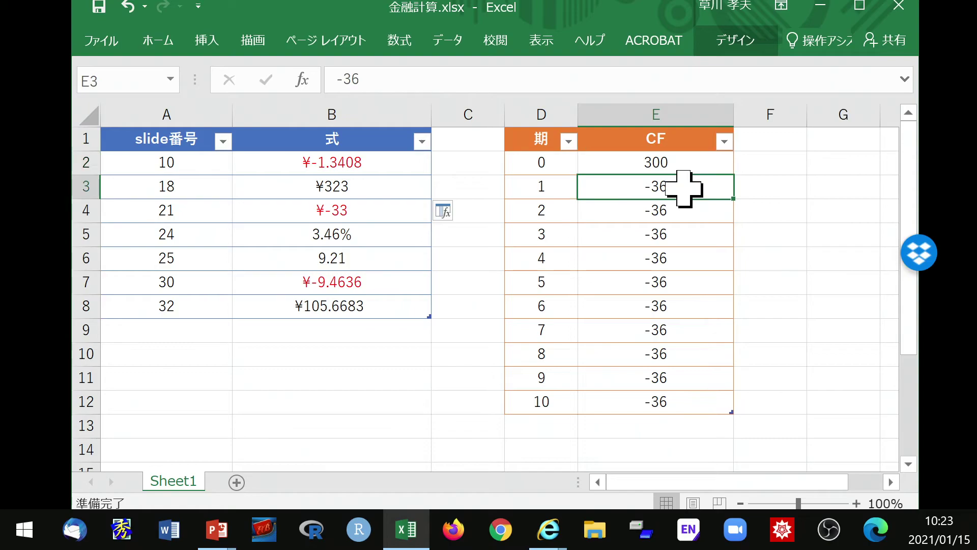
pyautogui.click(689, 210)
pyautogui.click(688, 235)
pyautogui.click(686, 259)
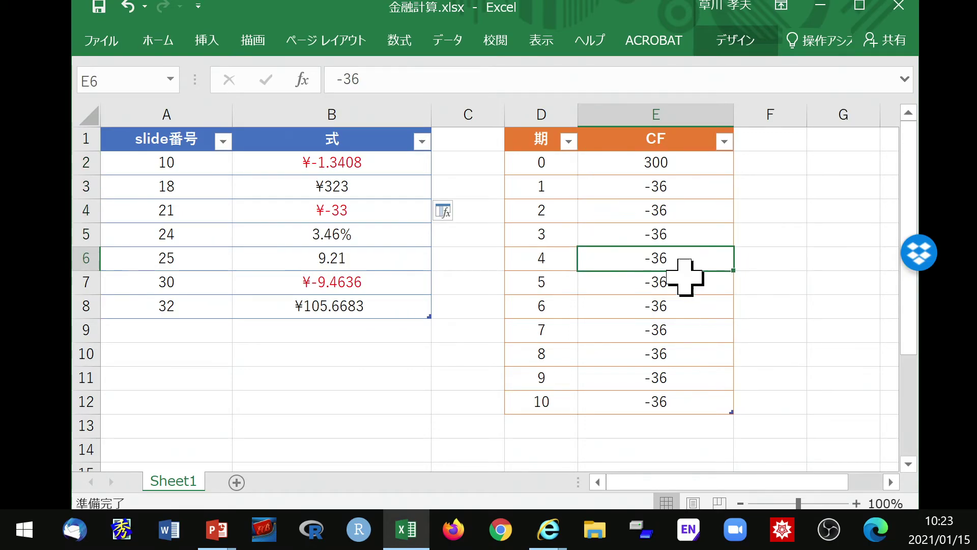
pyautogui.click(686, 277)
pyautogui.click(685, 306)
pyautogui.click(685, 328)
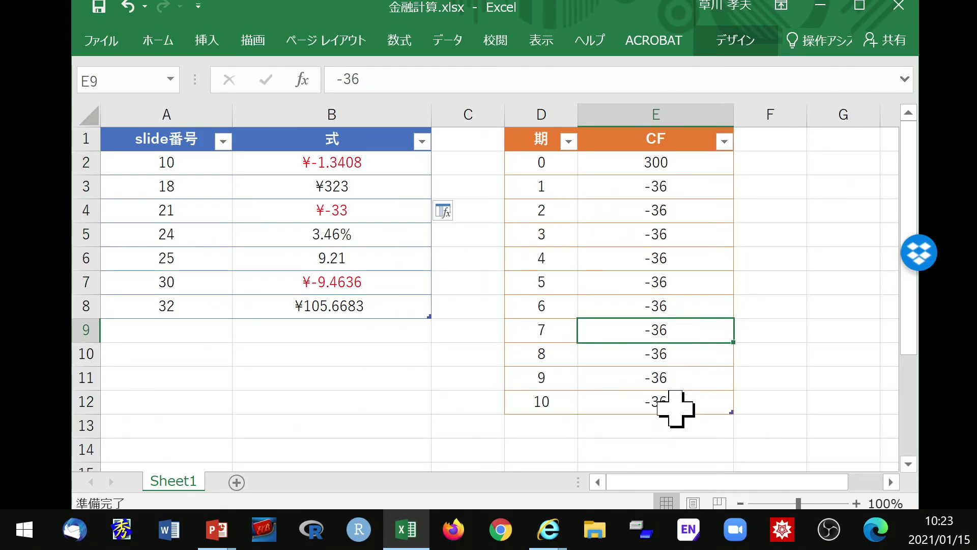
pyautogui.moveTo(674, 406); pyautogui.dragTo(656, 190)
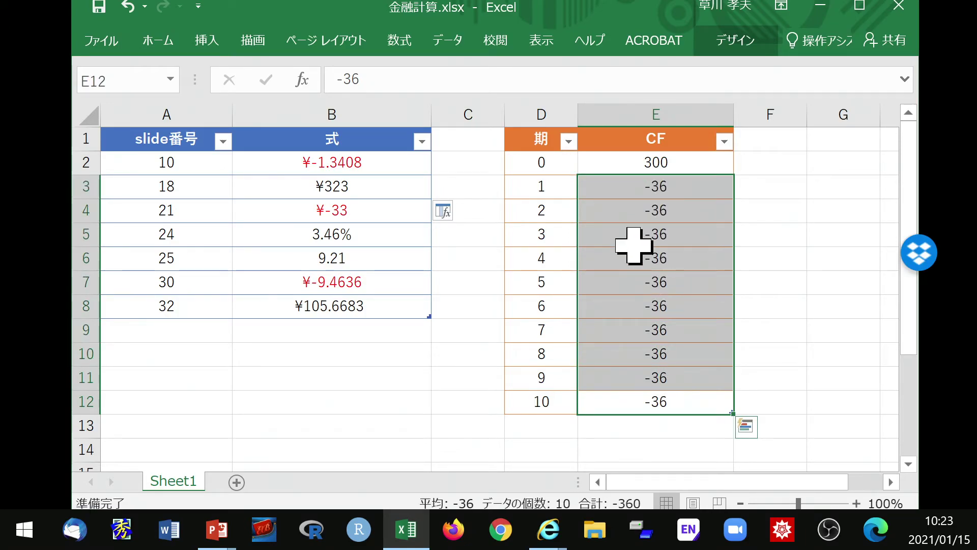
pyautogui.moveTo(664, 155); pyautogui.dragTo(673, 392)
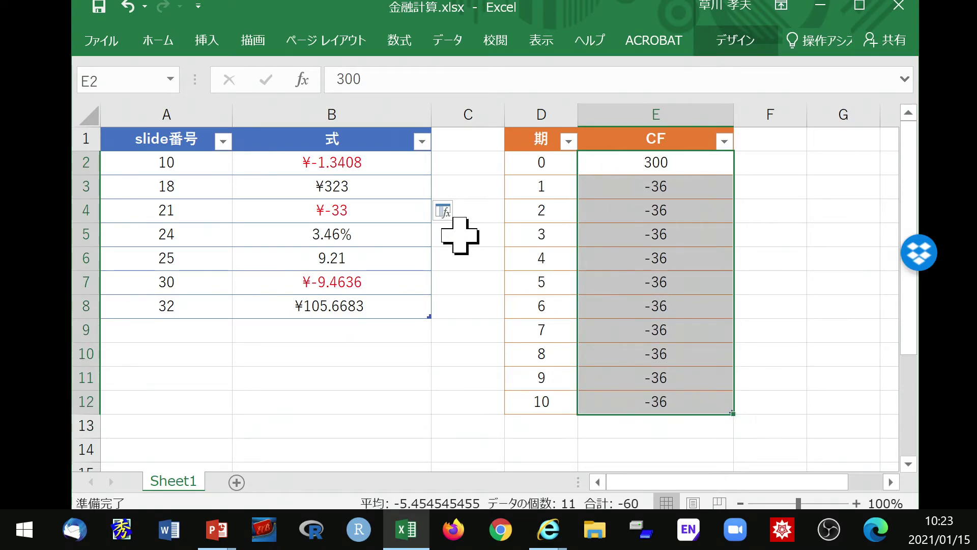
# Step: Inspect the range argument of the IRR formula in cell B5 and leave the formula without saving any edit
pyautogui.click(335, 235)
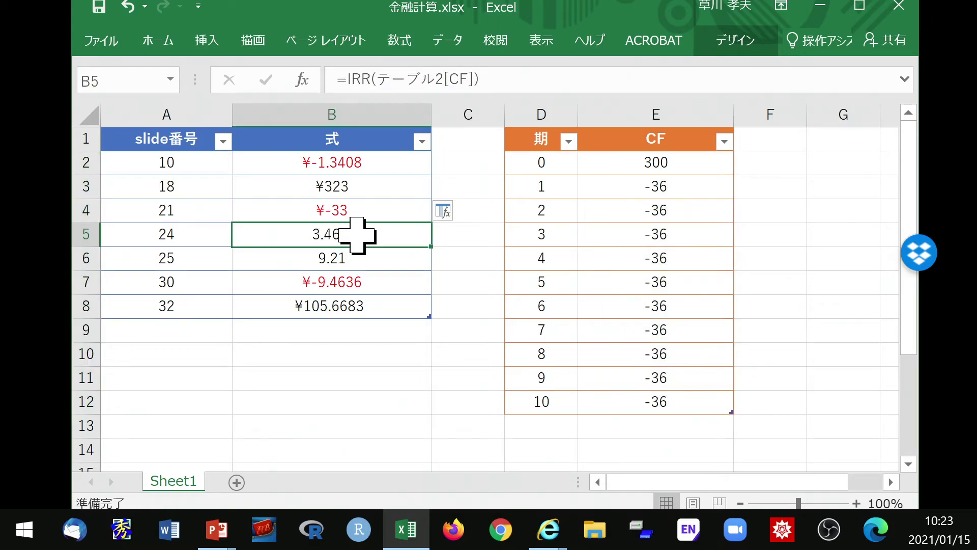
pyautogui.moveTo(377, 79); pyautogui.dragTo(476, 80)
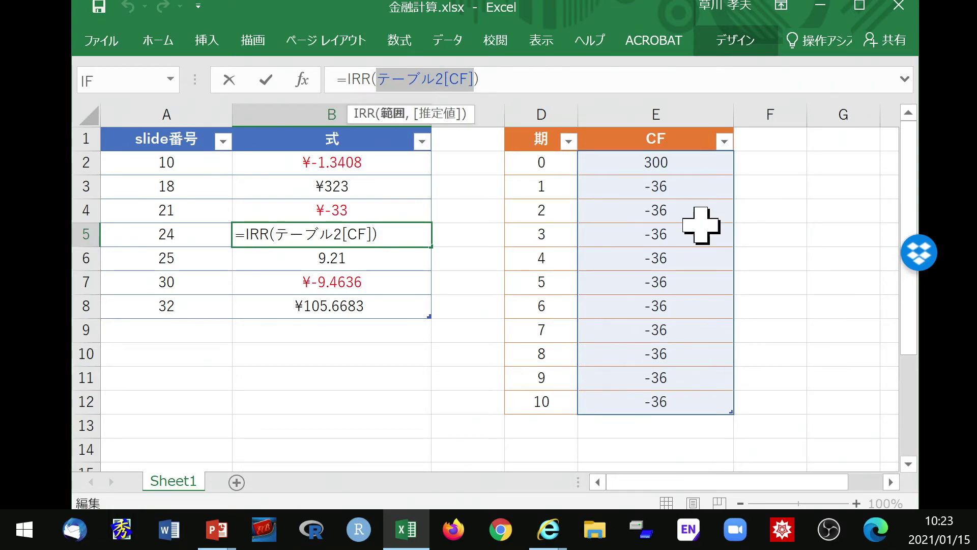
pyautogui.click(464, 329)
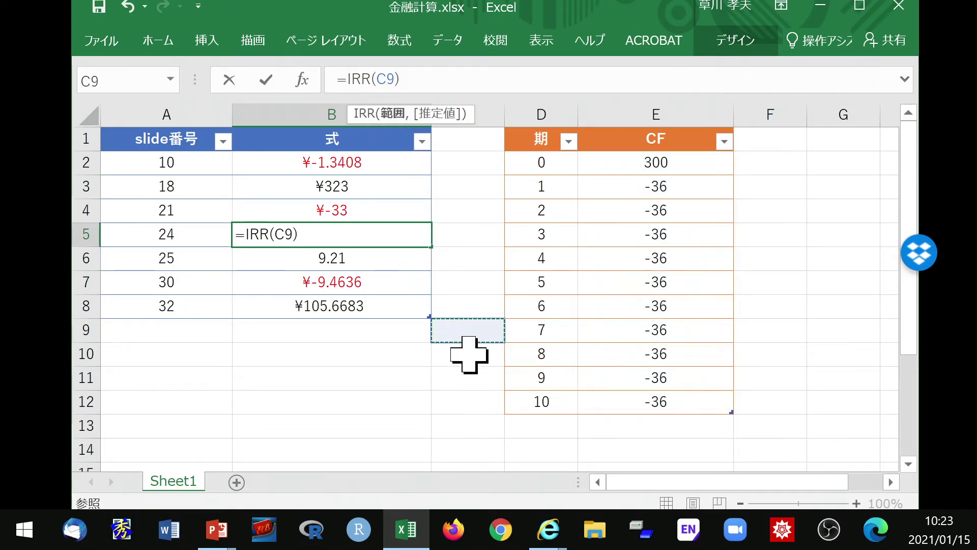
pyautogui.press('Escape')
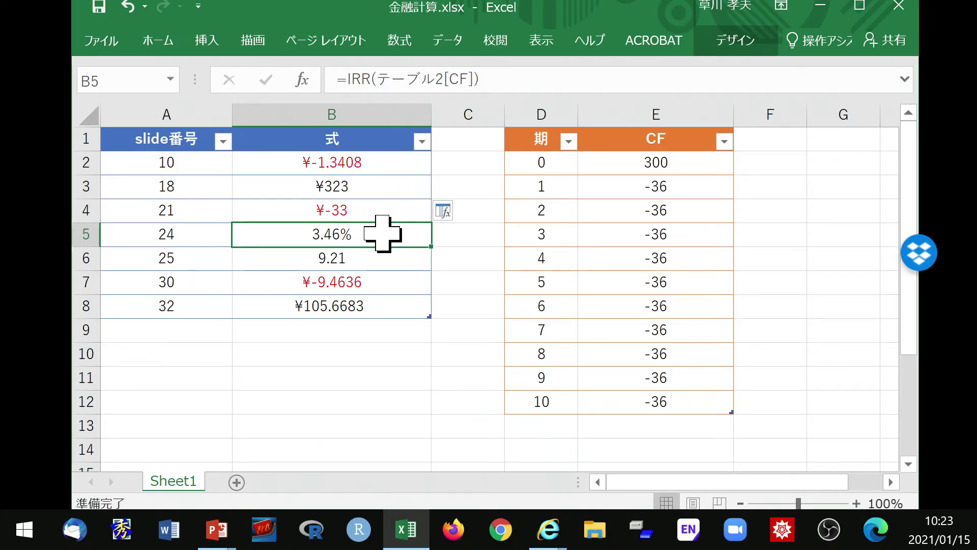
# Step: Review the currency number format settings of cell B2, close them without changes and select the IRR cell B5
pyautogui.click(357, 169)
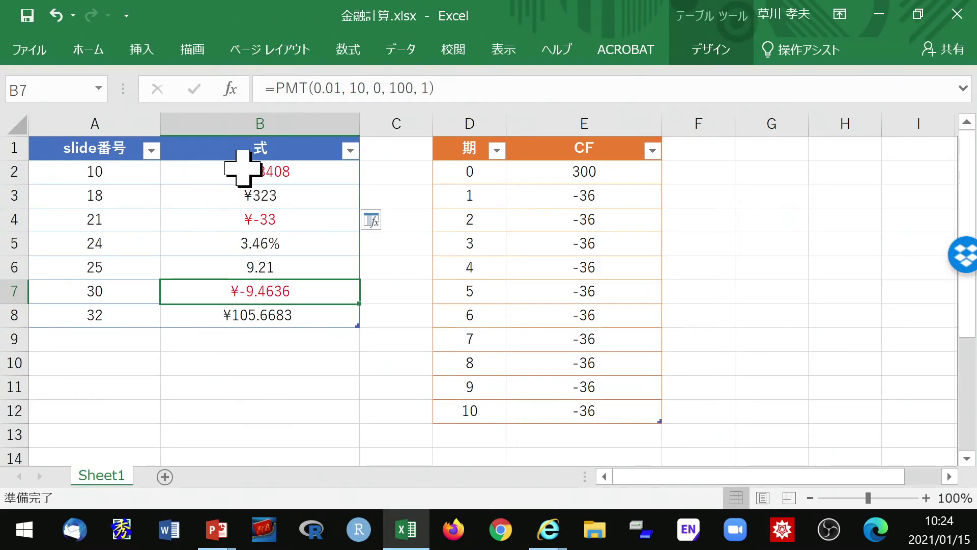
pyautogui.click(312, 156)
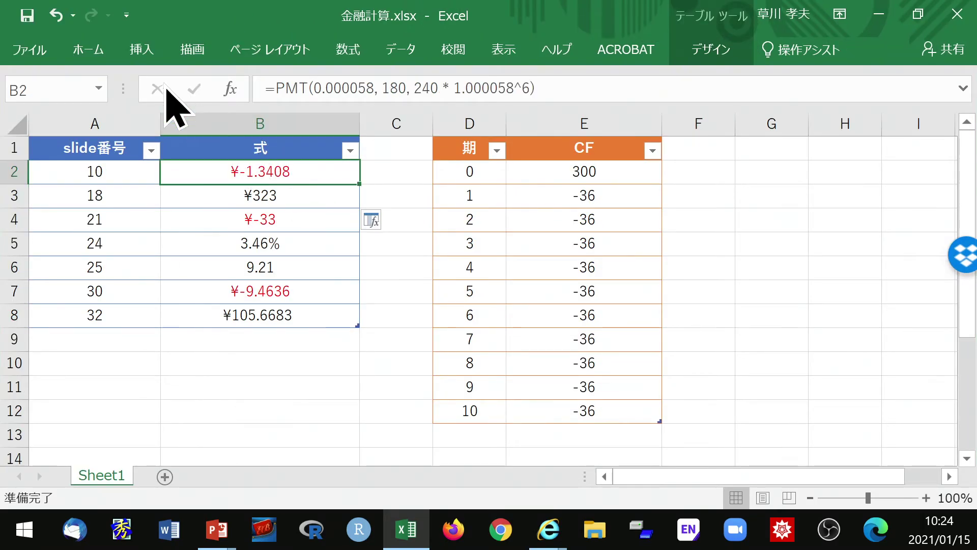
pyautogui.click(88, 49)
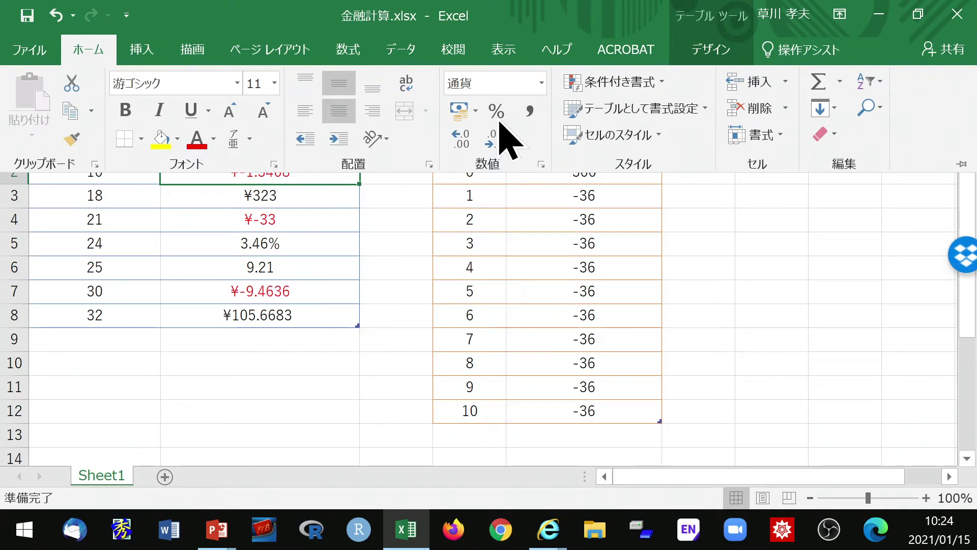
pyautogui.click(541, 164)
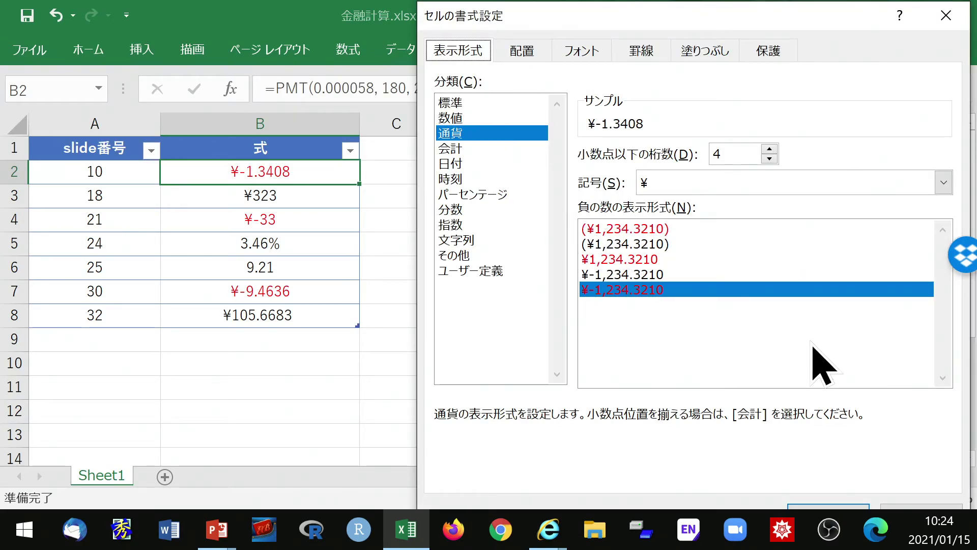
pyautogui.moveTo(768, 10); pyautogui.dragTo(553, 123)
pyautogui.click(735, 128)
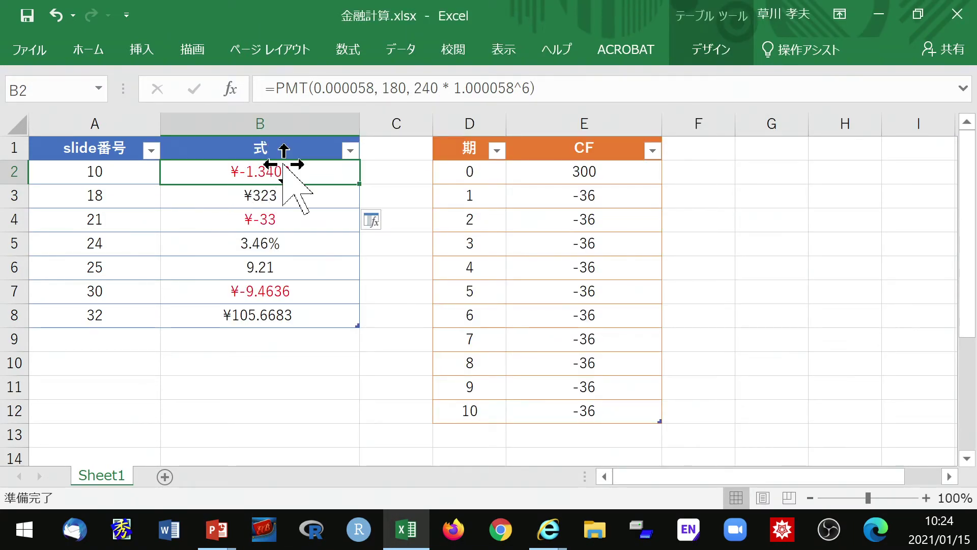
pyautogui.click(284, 245)
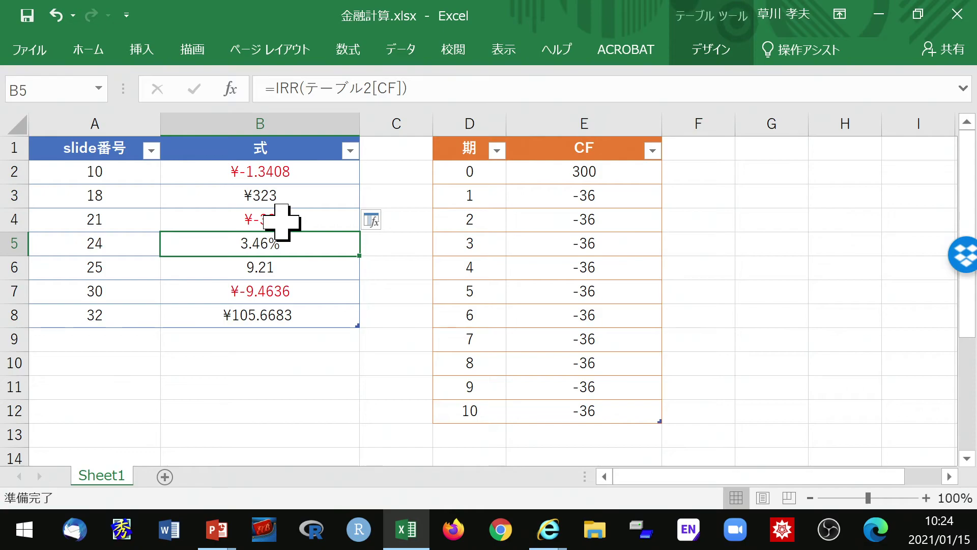
# Step: Return to the slideshow and mark slide 25 in red pen, underlining 300万円, 0.02 and 36万円 and circling n
pyautogui.click(879, 23)
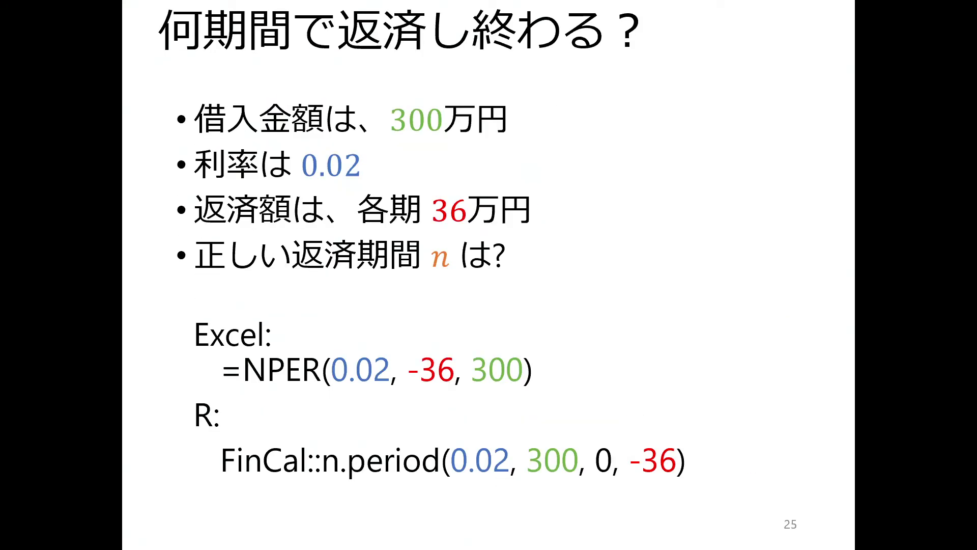
pyautogui.moveTo(498, 137); pyautogui.dragTo(315, 136)
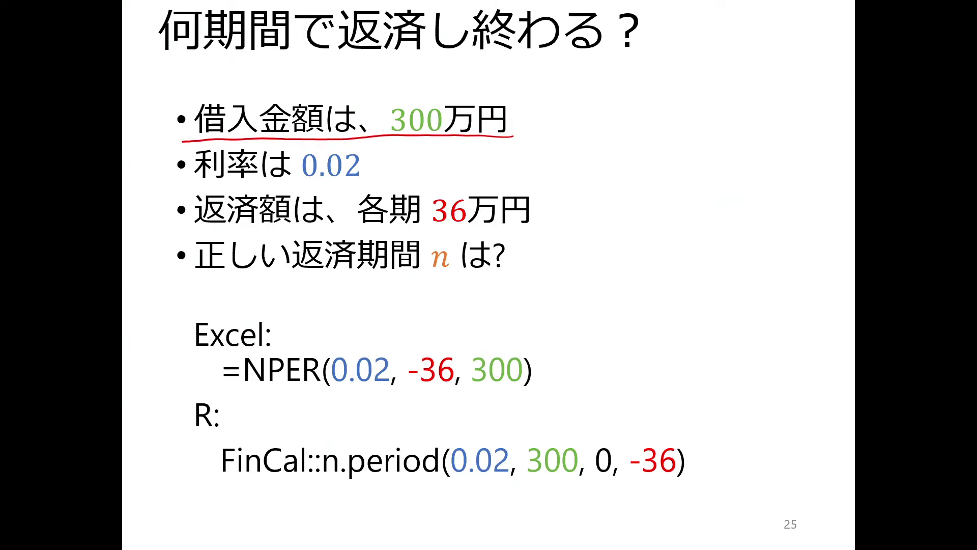
pyautogui.moveTo(358, 237); pyautogui.dragTo(518, 234)
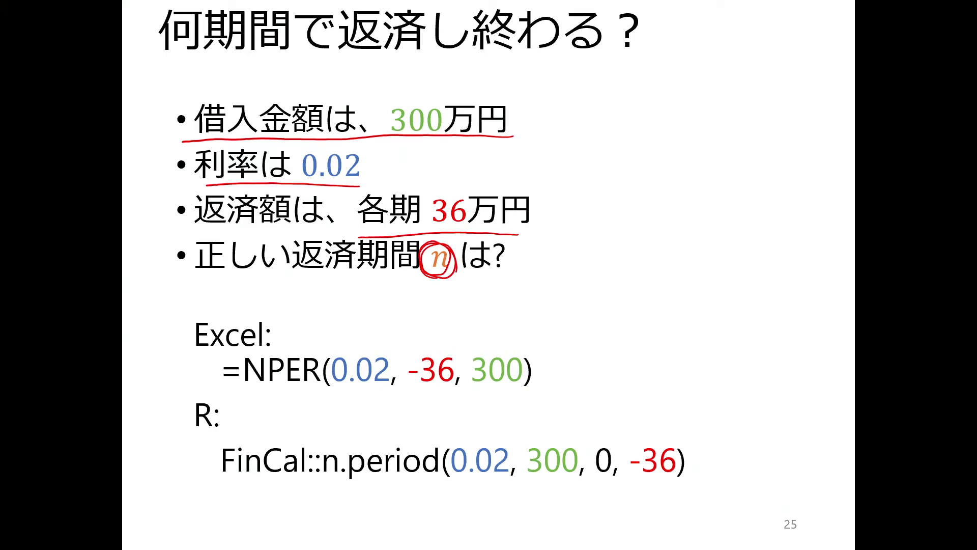
# Step: Switch to Excel and examine the rate, payment and present-value arguments of the NPER formula in cell B6, keeping the formula as is
pyautogui.hotkey('alt', 'Tab')
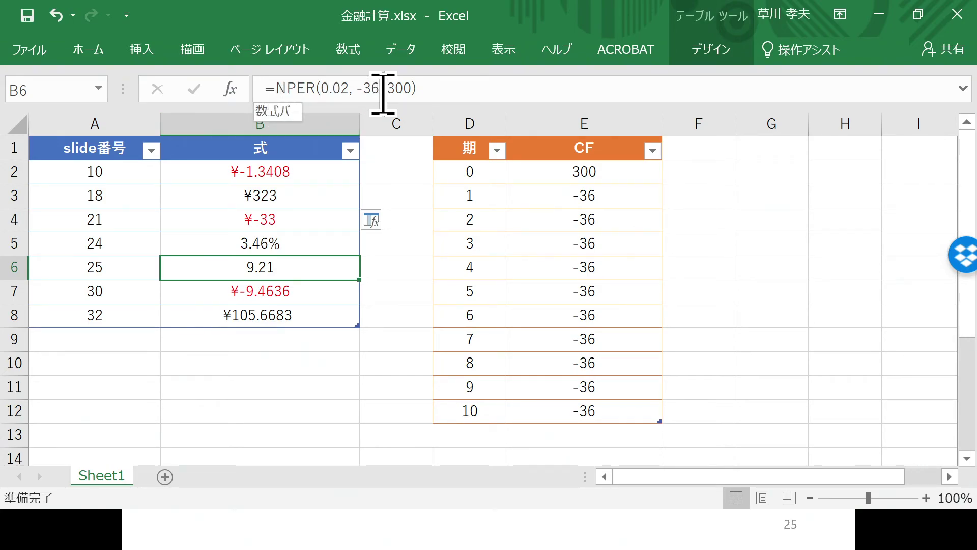
pyautogui.moveTo(380, 88); pyautogui.dragTo(359, 89)
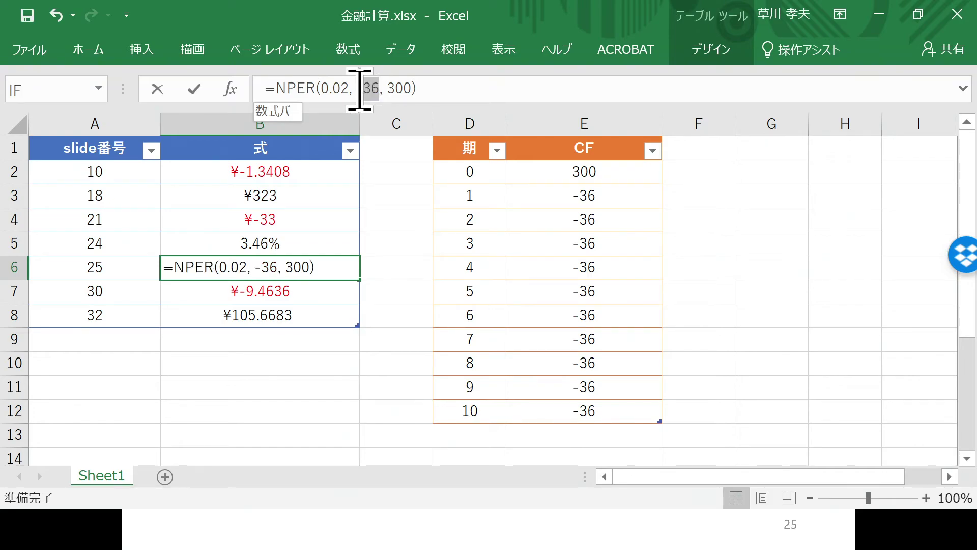
pyautogui.click(377, 88)
pyautogui.moveTo(380, 88); pyautogui.dragTo(363, 88)
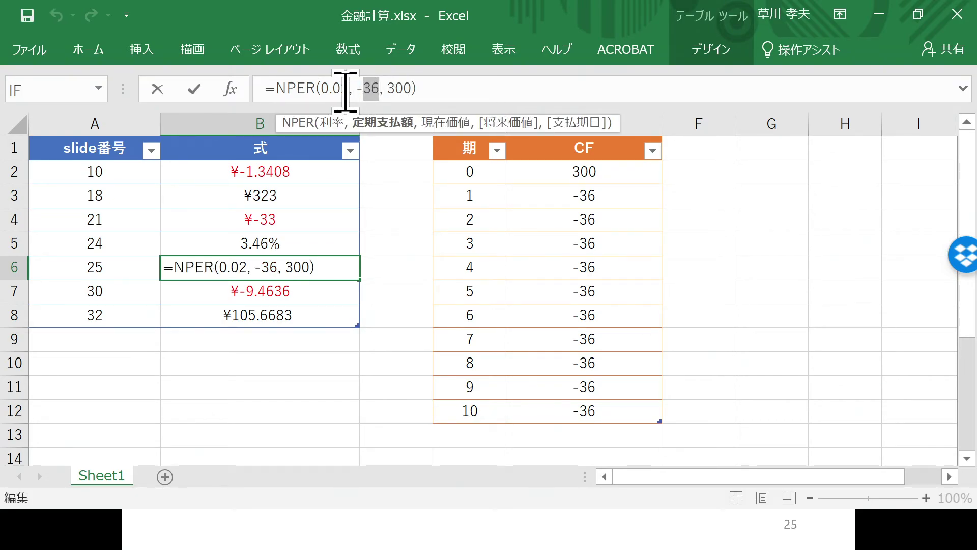
pyautogui.moveTo(349, 88); pyautogui.dragTo(320, 88)
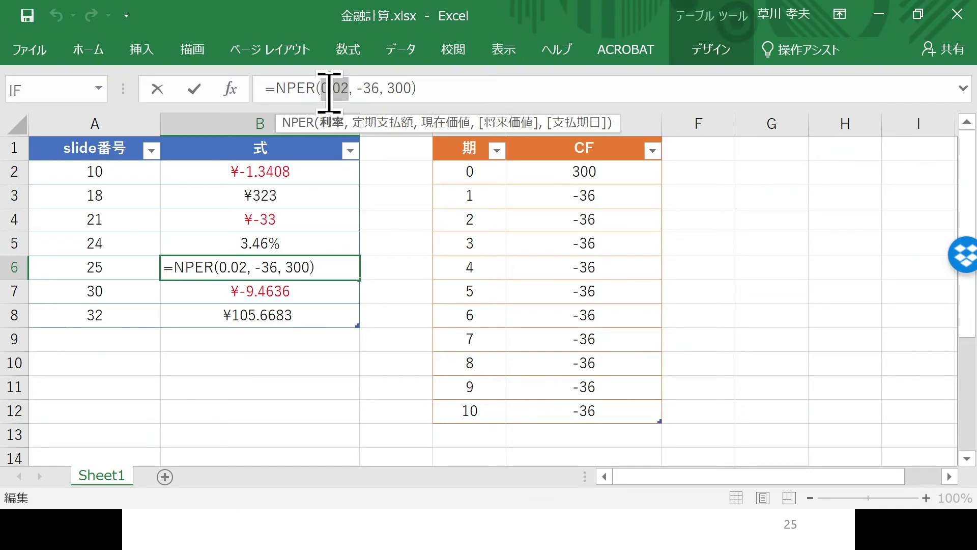
pyautogui.doubleClick(407, 88)
pyautogui.click(430, 87)
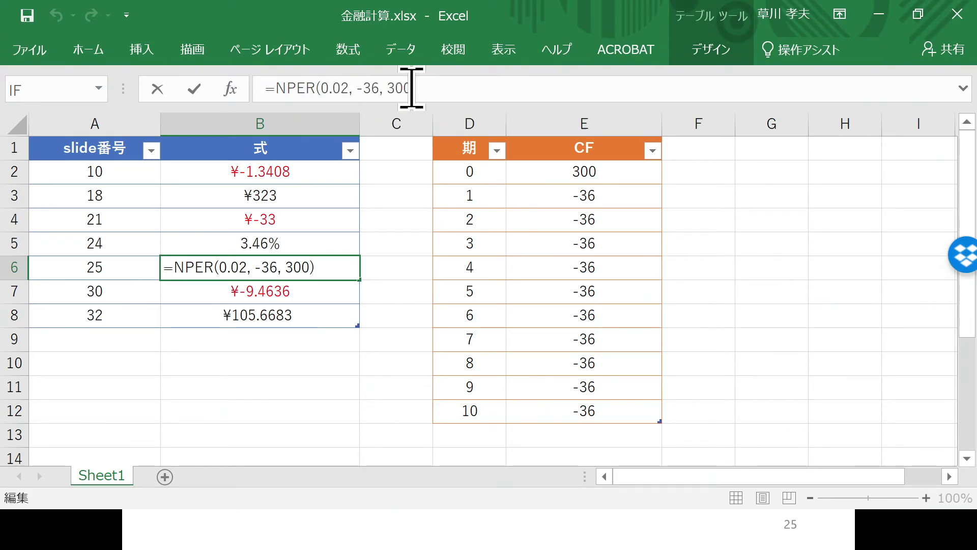
pyautogui.moveTo(403, 87); pyautogui.dragTo(387, 88)
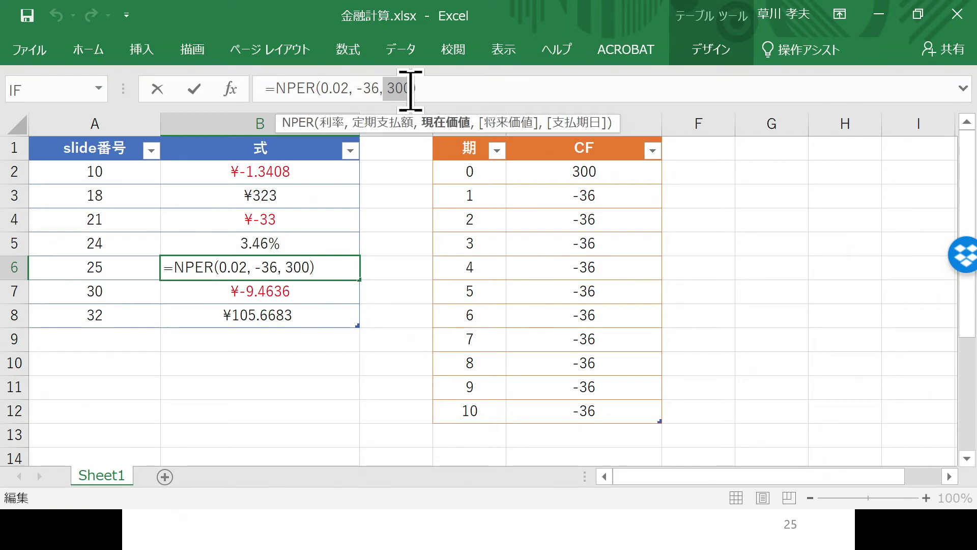
pyautogui.moveTo(379, 85); pyautogui.dragTo(348, 92)
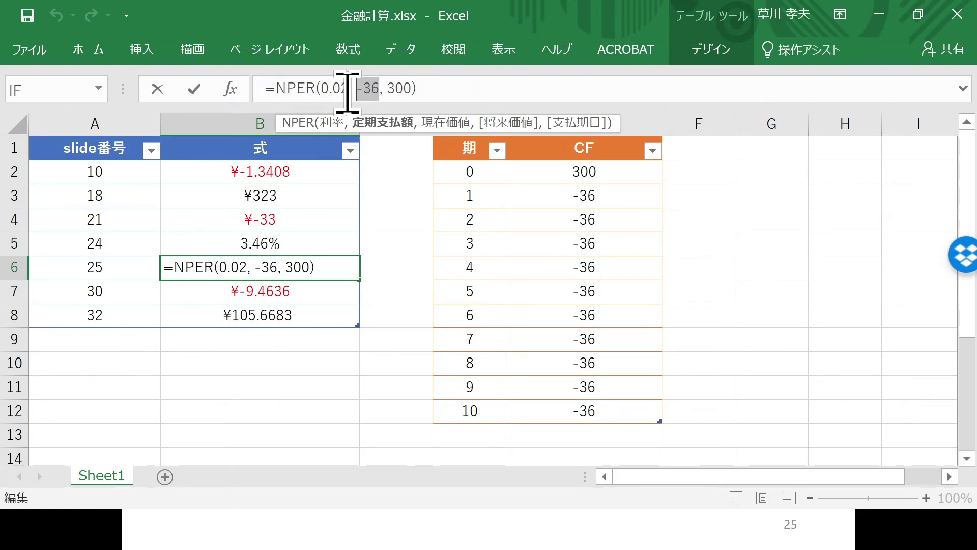
pyautogui.doubleClick(329, 90)
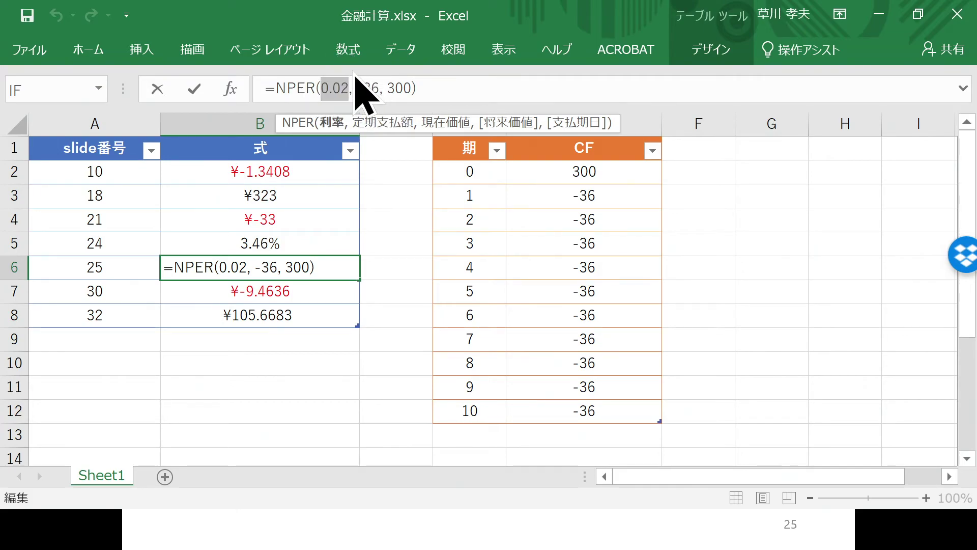
pyautogui.click(443, 91)
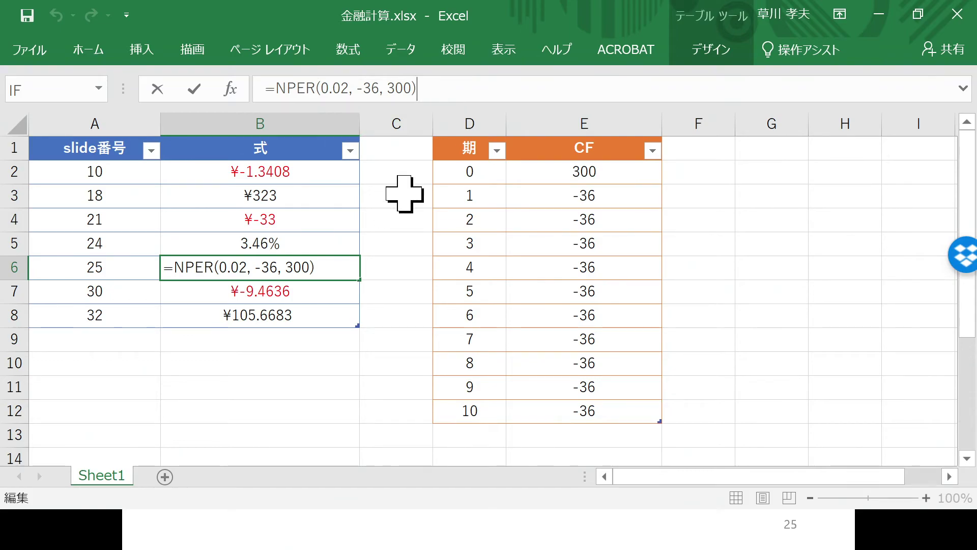
pyautogui.press('Return')
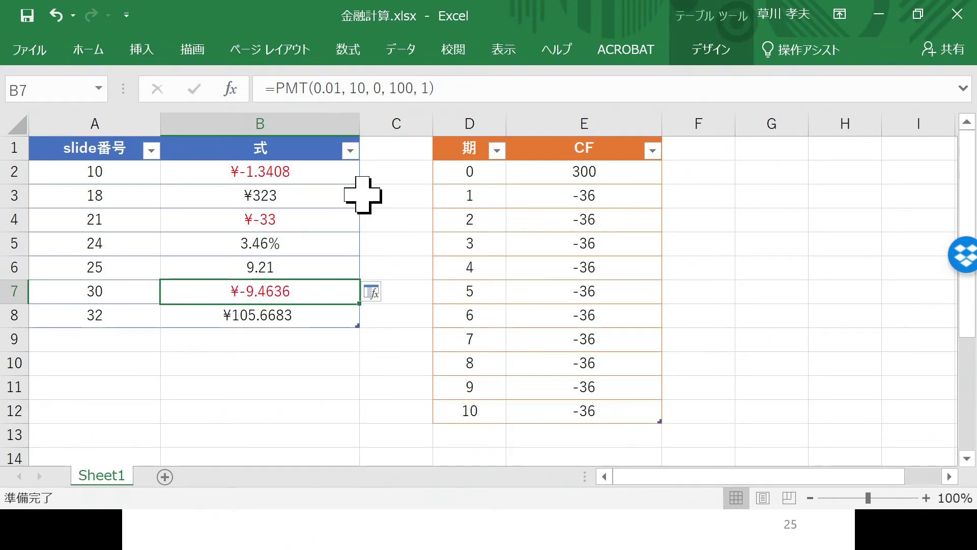
pyautogui.click(301, 264)
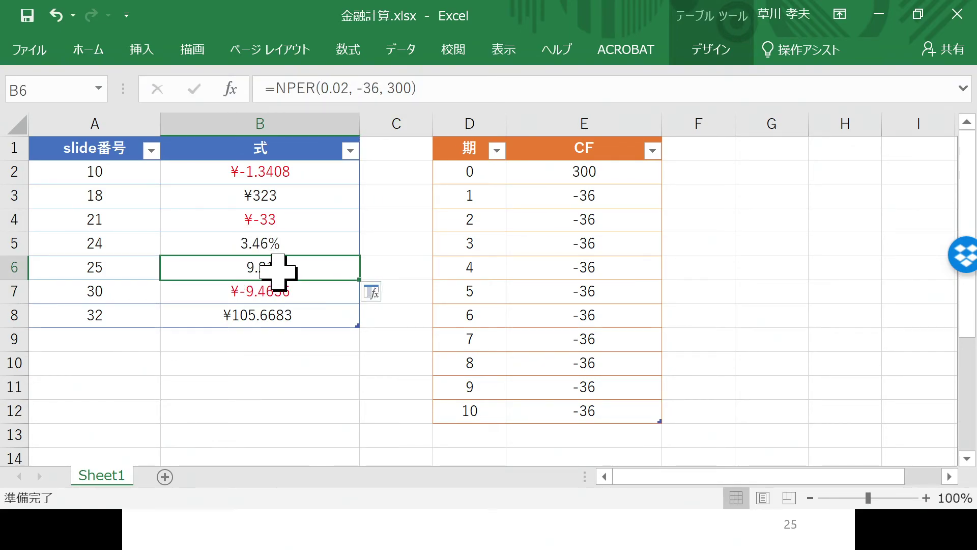
# Step: Highlight the 0.02, -36 and 300 arguments of the NPER formula in B6 again, leave it unedited and select the FV cell B8
pyautogui.click(377, 90)
pyautogui.moveTo(378, 89); pyautogui.dragTo(321, 91)
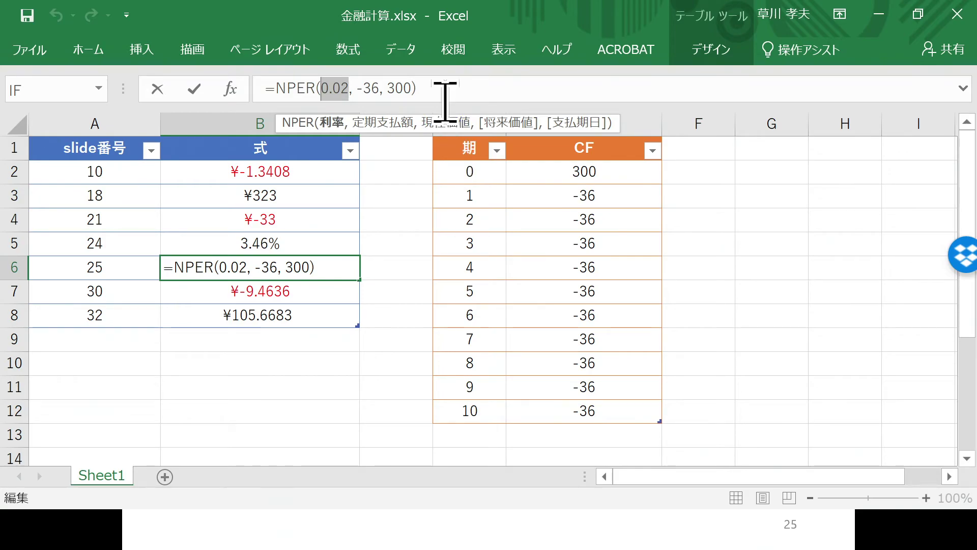
pyautogui.click(436, 81)
pyautogui.moveTo(388, 87)
pyautogui.mouseDown()
pyautogui.moveTo(421, 91)
pyautogui.moveTo(401, 89)
pyautogui.mouseUp()
pyautogui.click(401, 89)
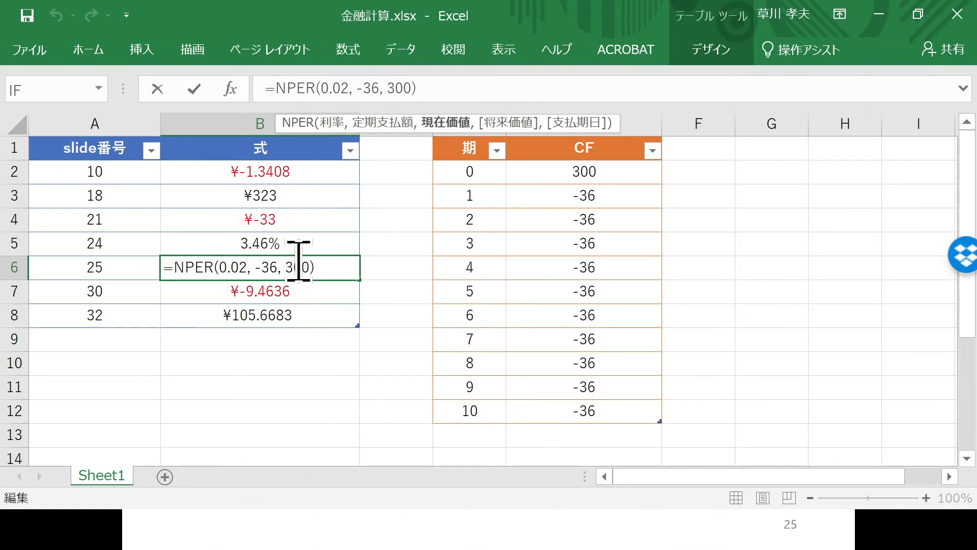
pyautogui.moveTo(380, 87); pyautogui.dragTo(356, 87)
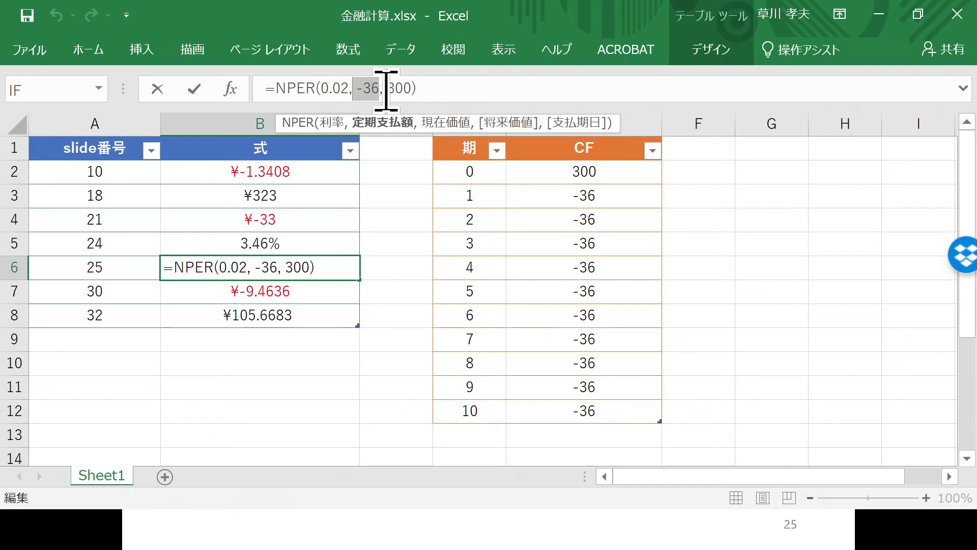
pyautogui.moveTo(387, 89); pyautogui.dragTo(412, 89)
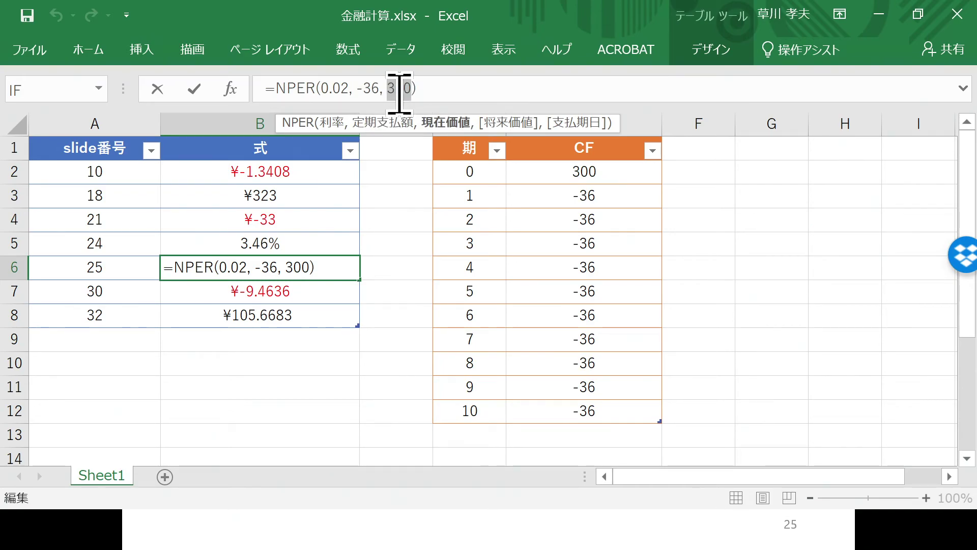
pyautogui.click(434, 87)
pyautogui.press('Return')
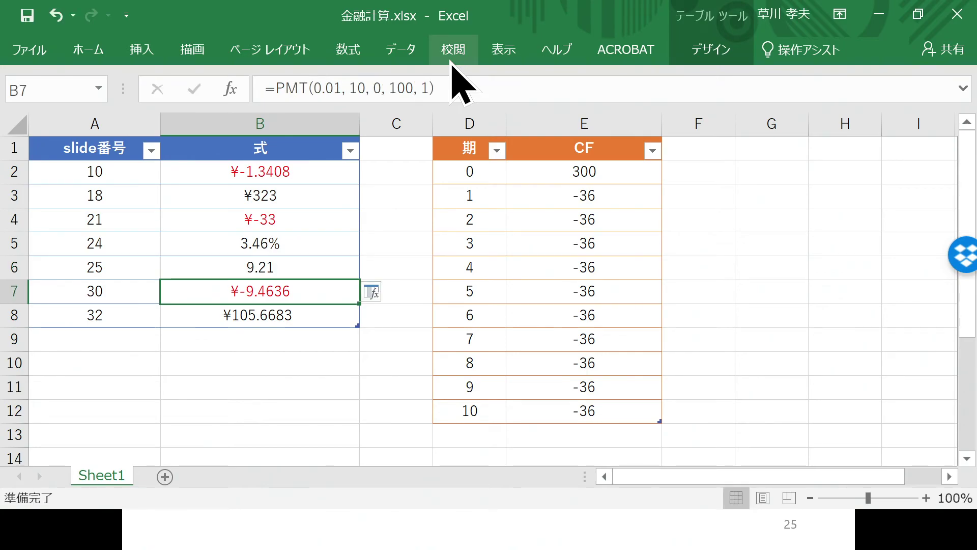
pyautogui.press('Down')
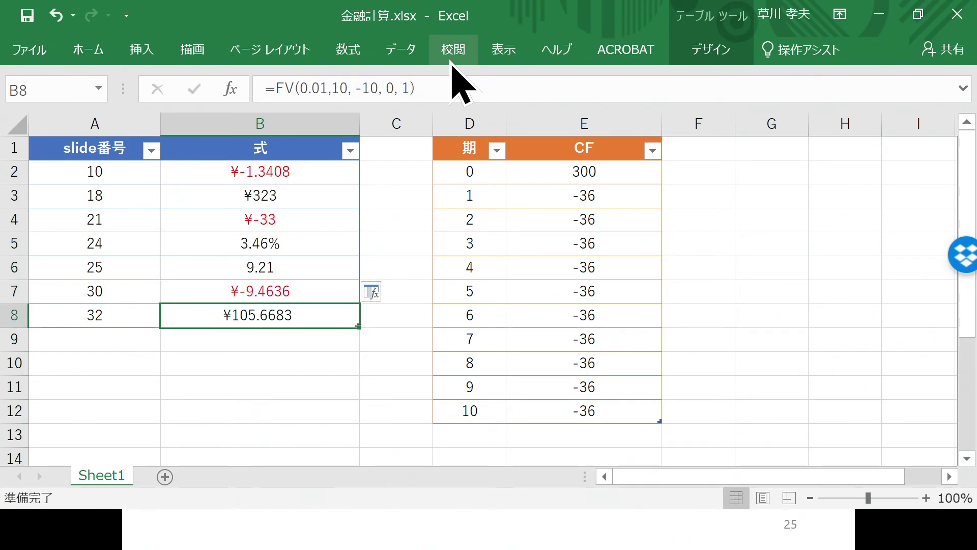